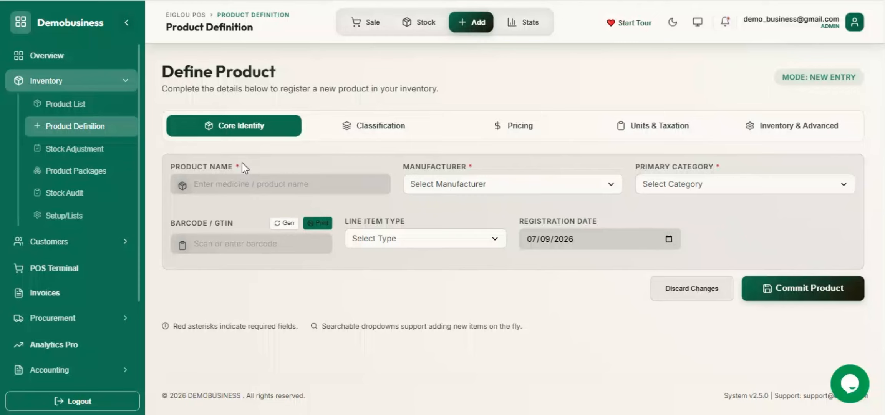
- Enter Lays as the name of the new product
left_click(240, 181)
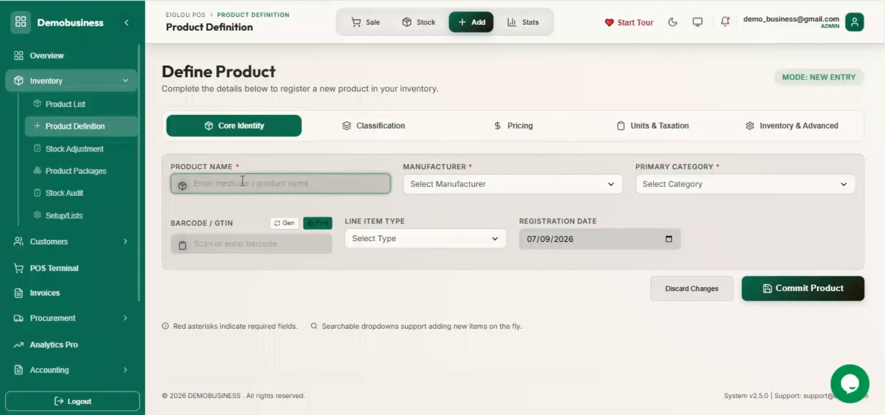
type("4")
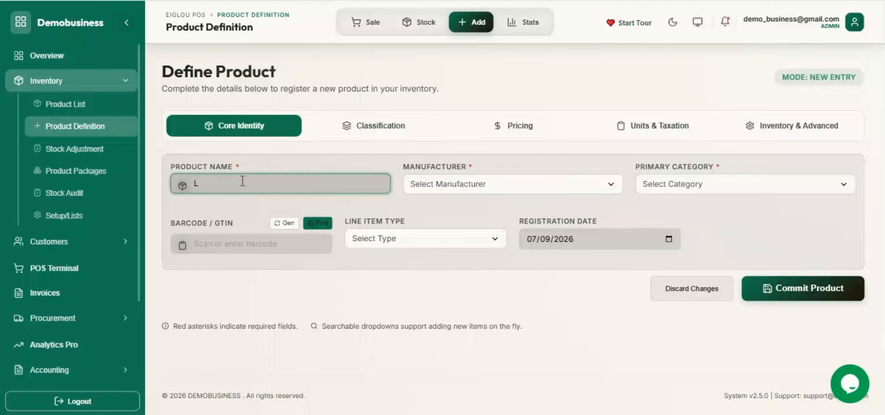
type("ays")
left_click(427, 191)
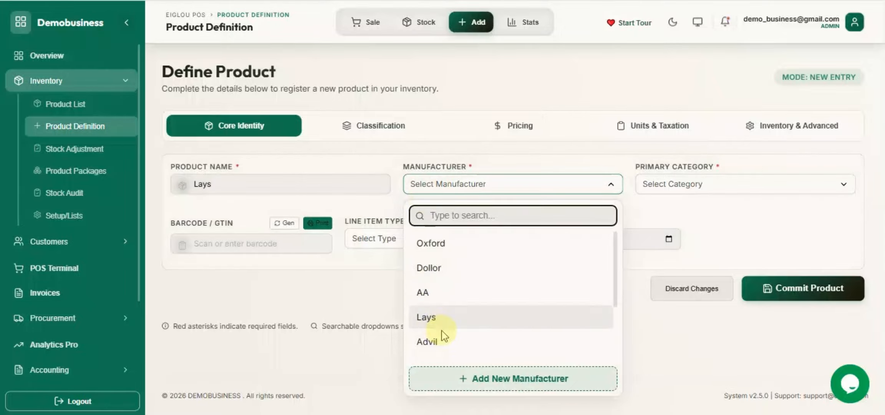
left_click(444, 371)
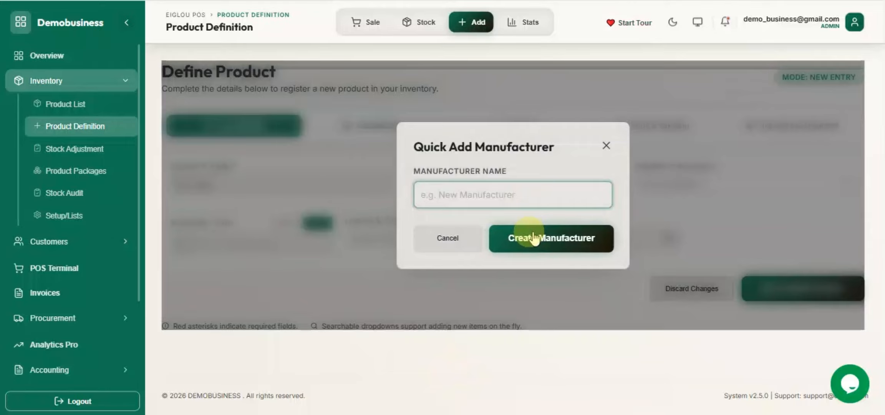
left_click(475, 240)
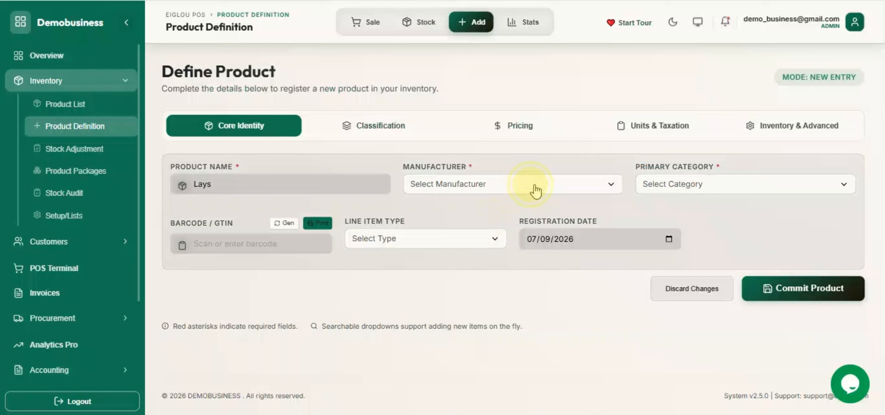
- Set the product's manufacturer to the existing entry pepsi & co
left_click(534, 188)
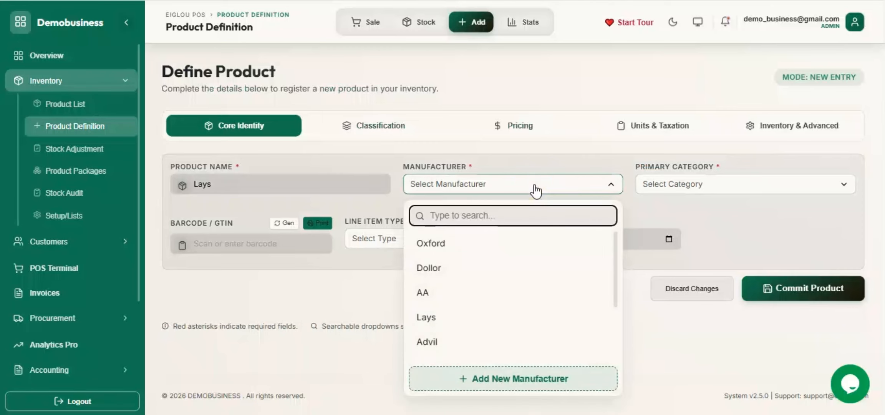
type("p")
left_click(517, 242)
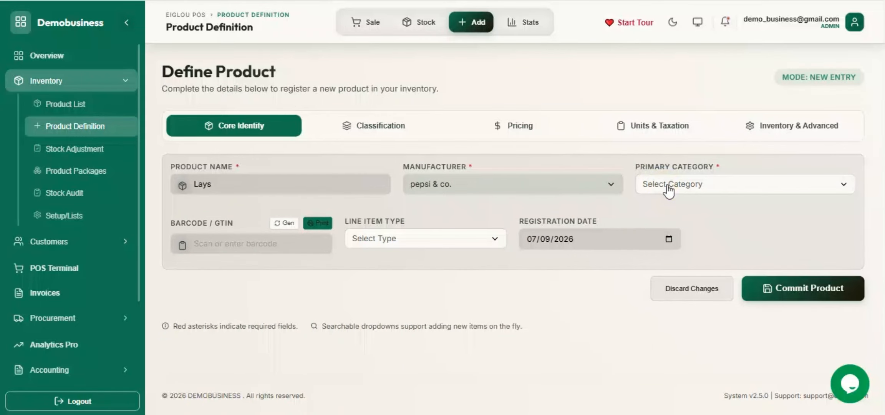
- Assign the product to the Snacks primary category and generate a barcode for it automatically
left_click(668, 185)
type("sn")
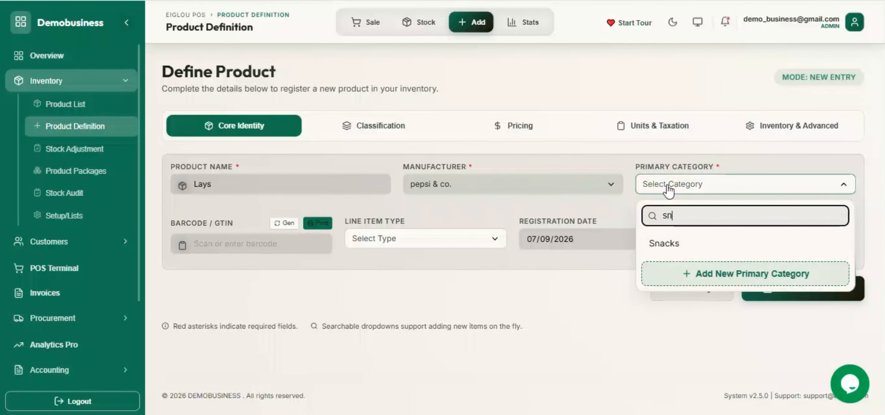
left_click(666, 243)
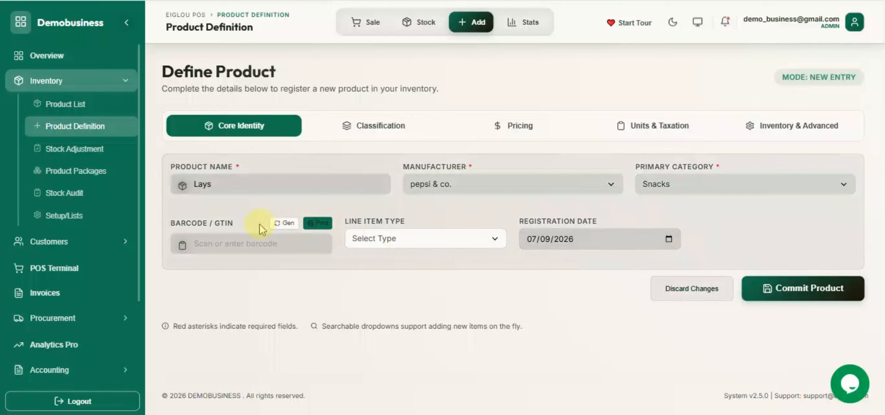
left_click(214, 243)
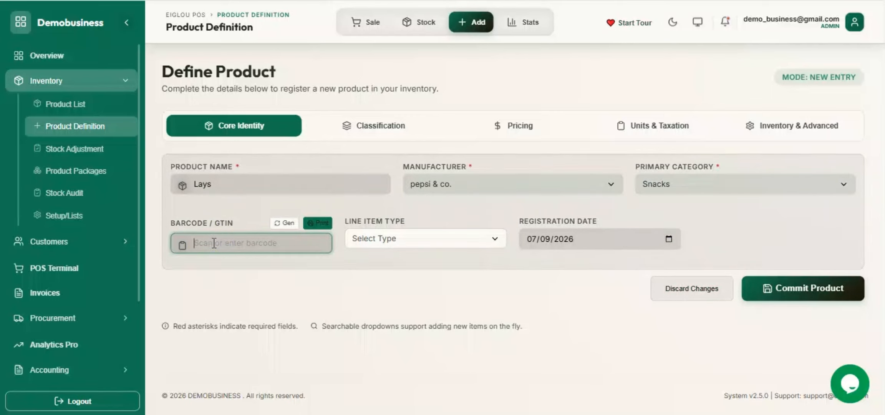
left_click(282, 224)
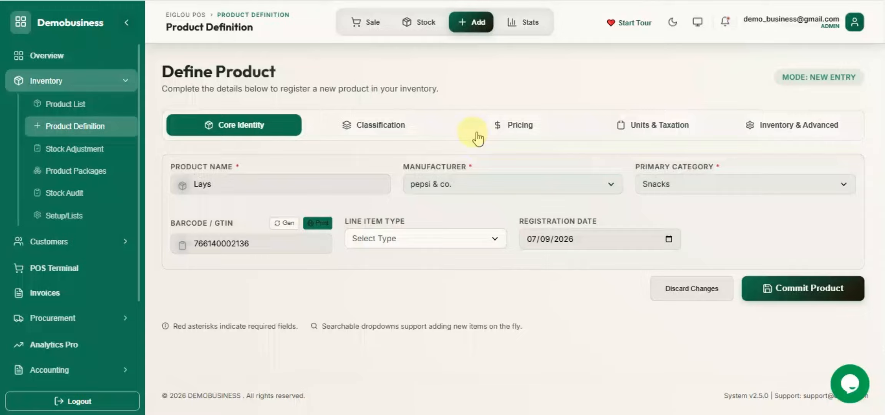
- Set the product's average cost per unit to PKR 40 and its retail price per unit to PKR 50
left_click(497, 131)
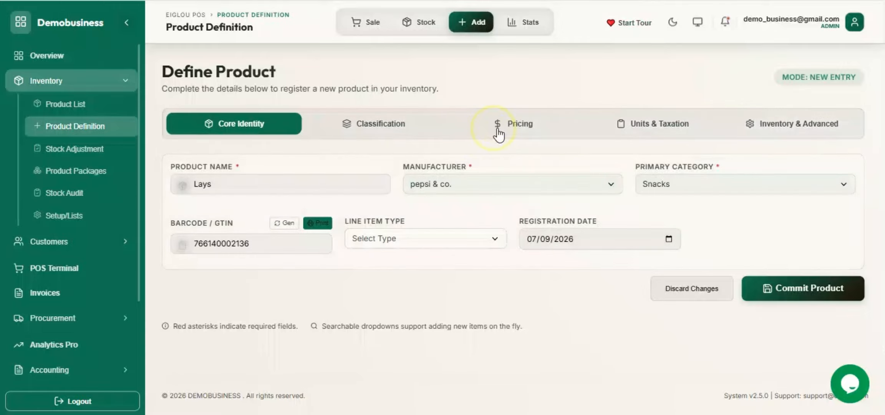
left_click(330, 183)
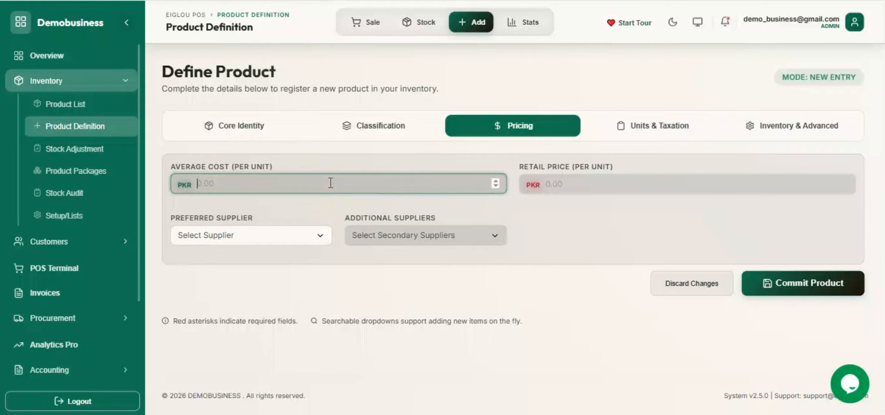
type("40")
left_click(570, 179)
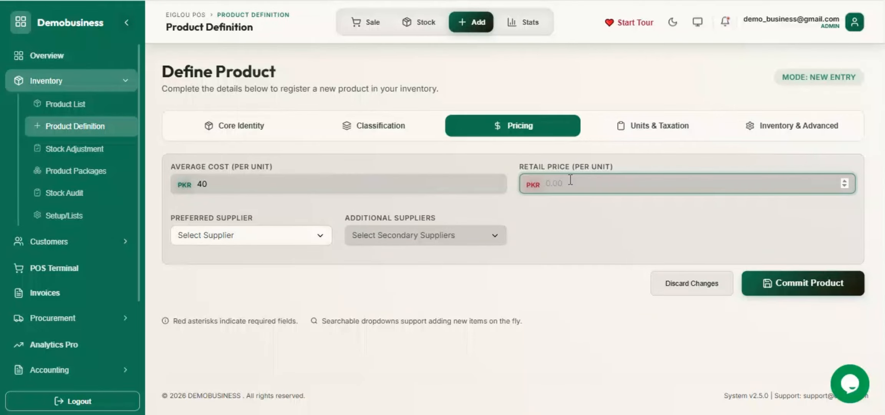
type("50")
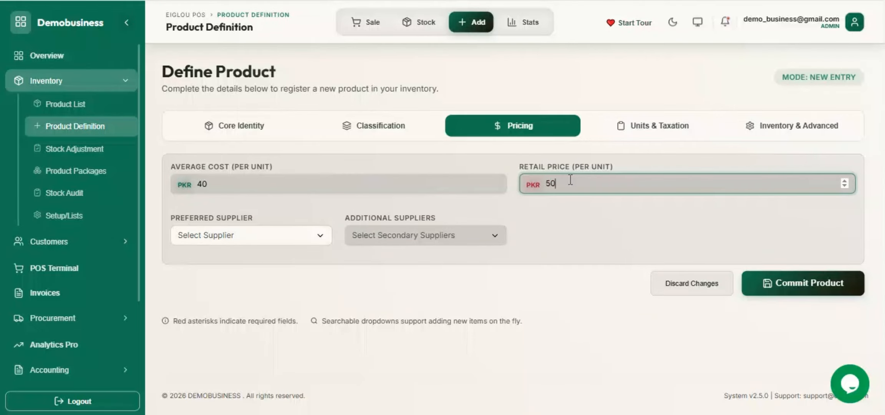
- Choose makkah distributor ltd as the product's preferred supplier
left_click(317, 236)
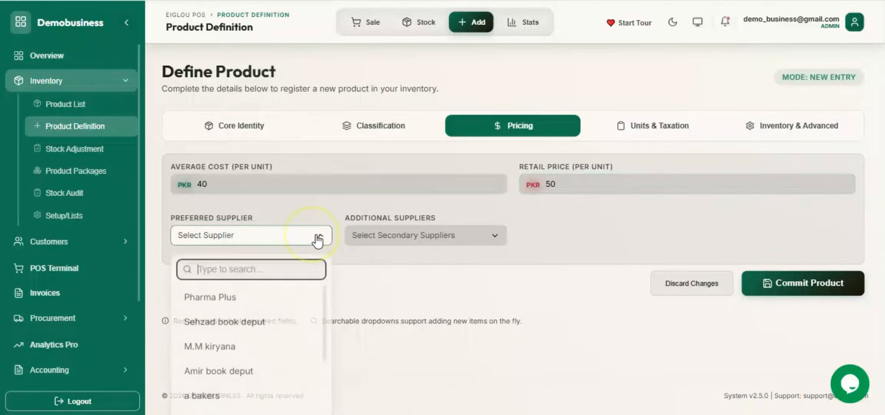
type("m")
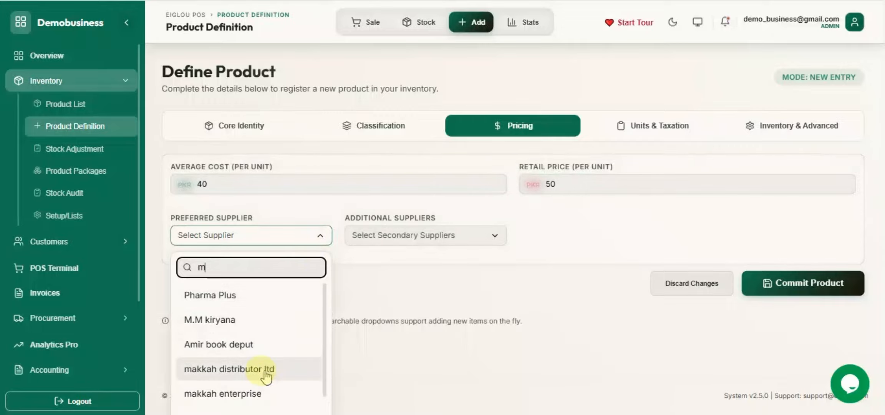
left_click(265, 369)
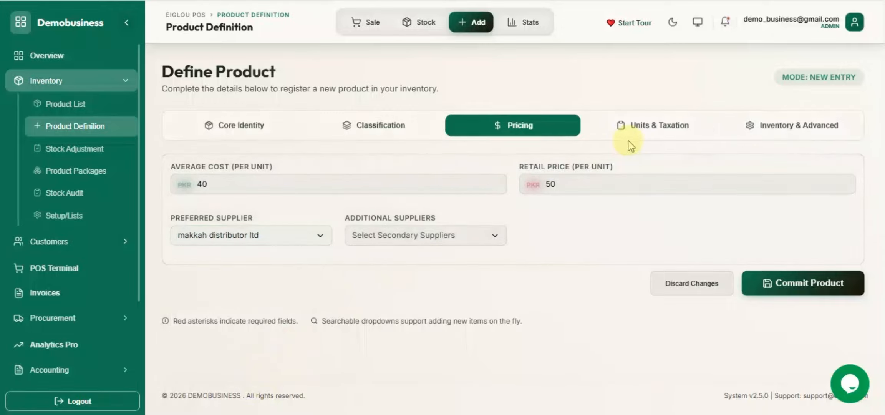
- Set the product's bulk unit to Carton and its single unit to packet
left_click(655, 129)
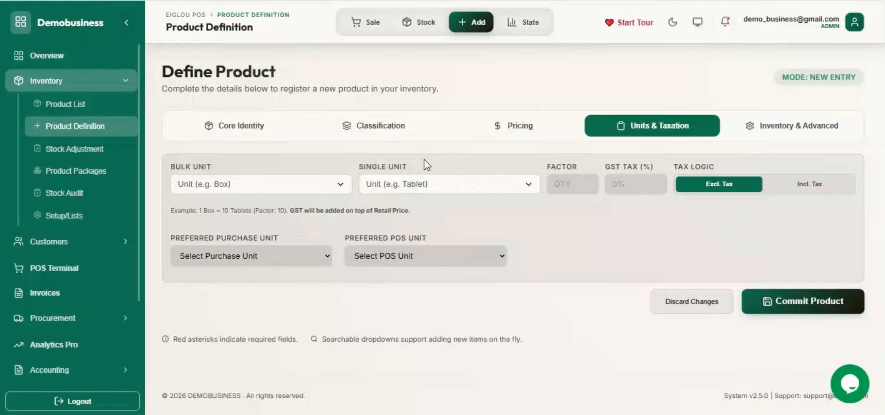
left_click(331, 192)
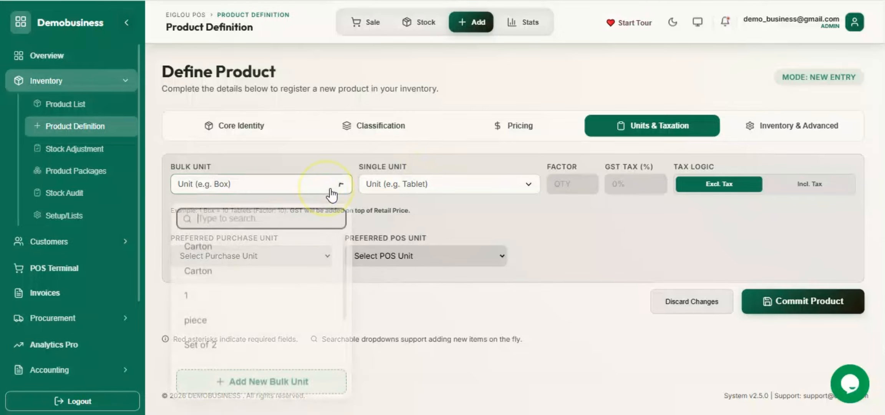
left_click(294, 249)
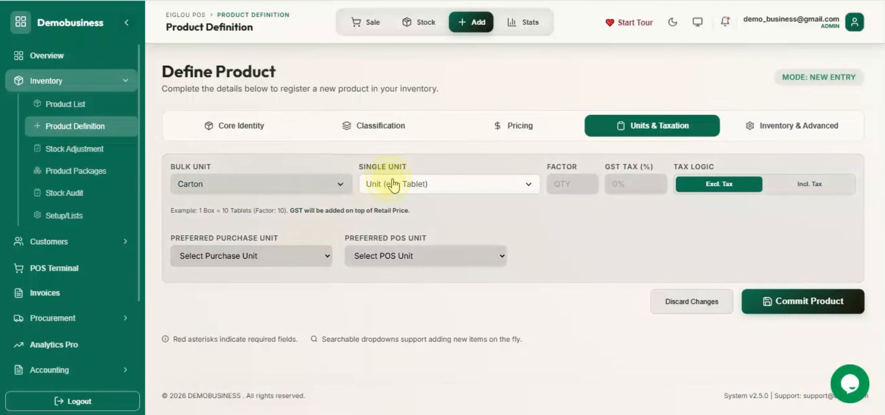
left_click(389, 185)
type("p")
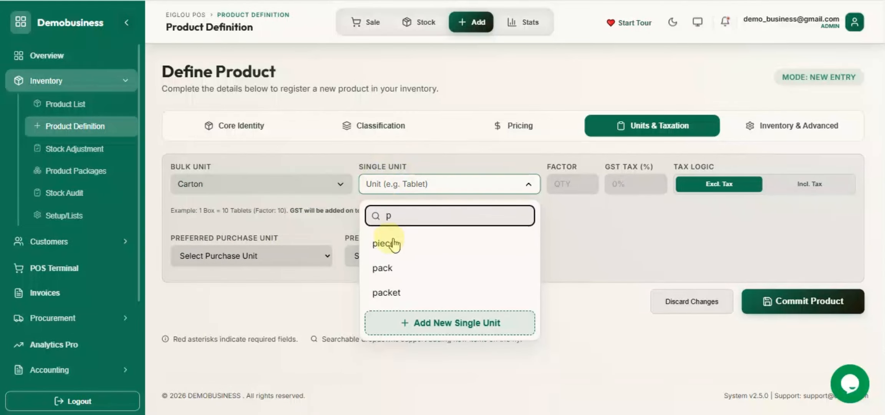
left_click(391, 292)
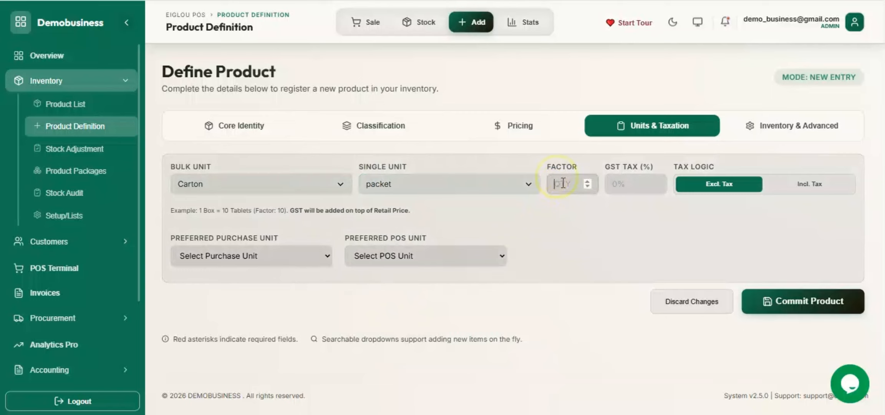
- Set the conversion factor between bulk and single unit to 25 and the GST tax to 6%
left_click(563, 183)
type("2")
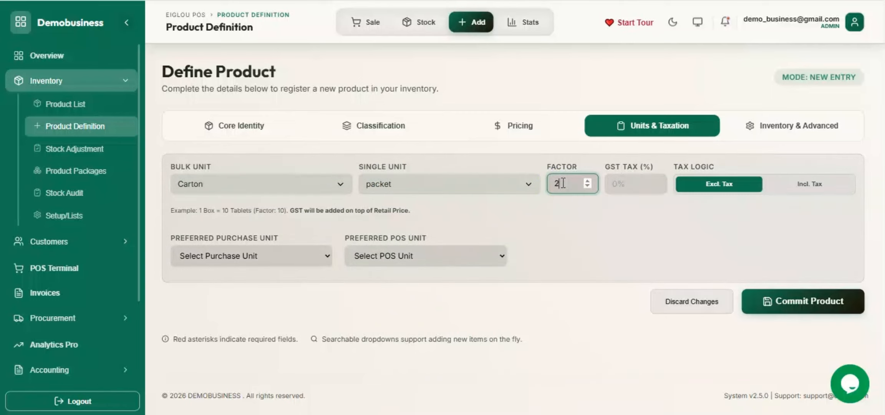
type("5")
left_click(622, 183)
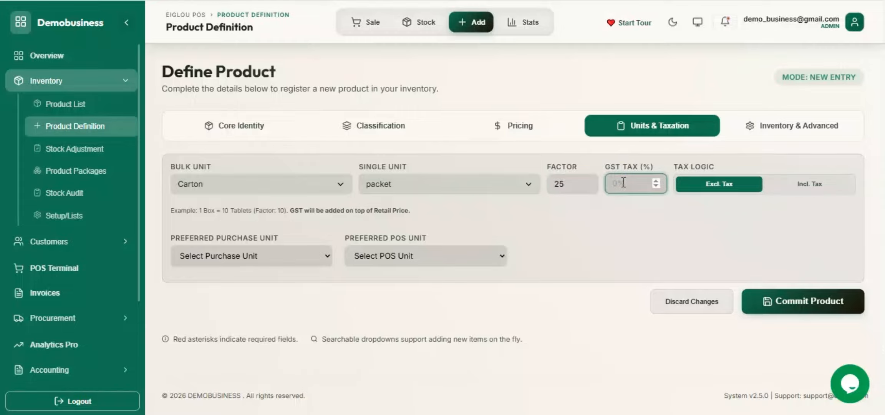
type("6")
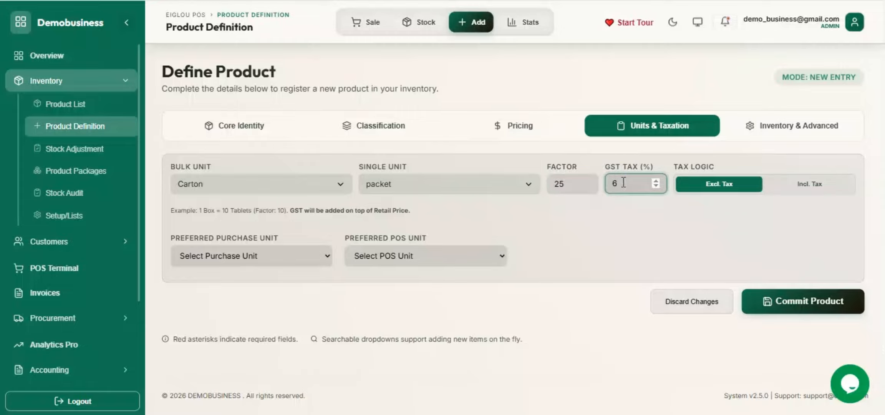
- Set the preferred purchase unit to Carton and the preferred POS unit to packet
left_click(322, 258)
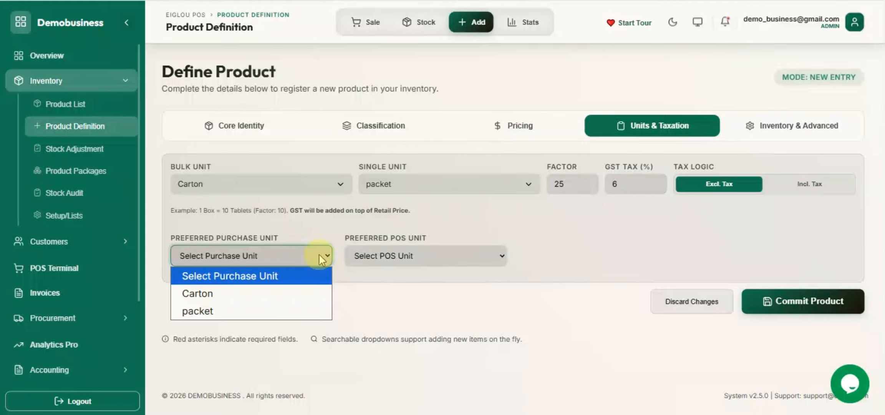
left_click(279, 295)
left_click(382, 257)
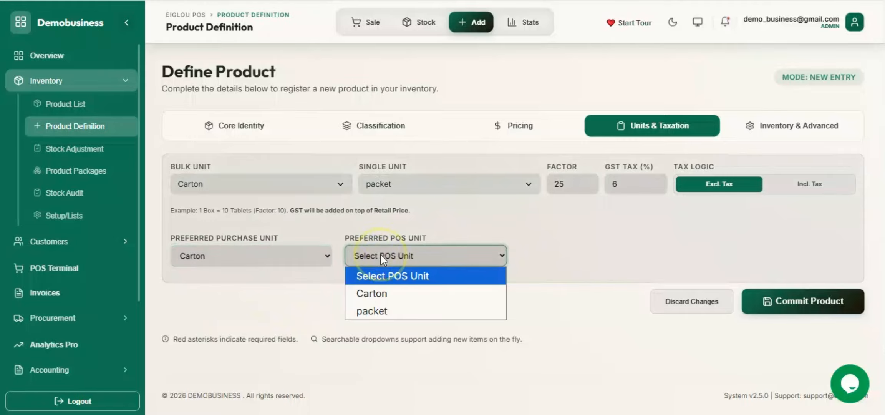
left_click(381, 311)
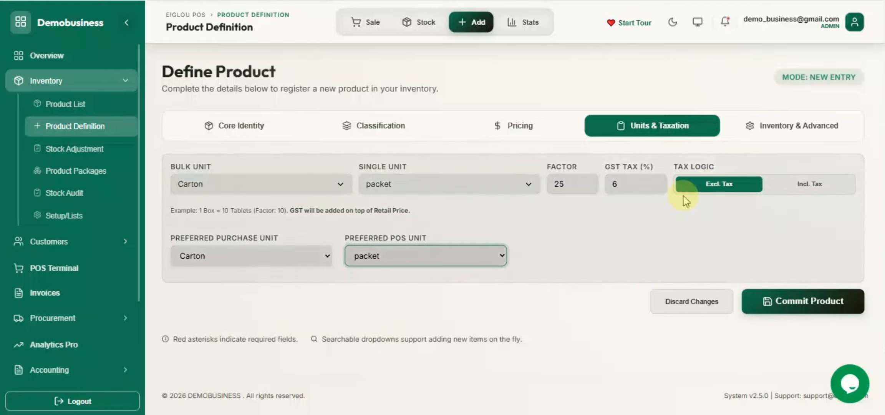
- Set the inventory thresholds to minimum 10, optimum 50 and maximum 100, and commit the product
left_click(781, 135)
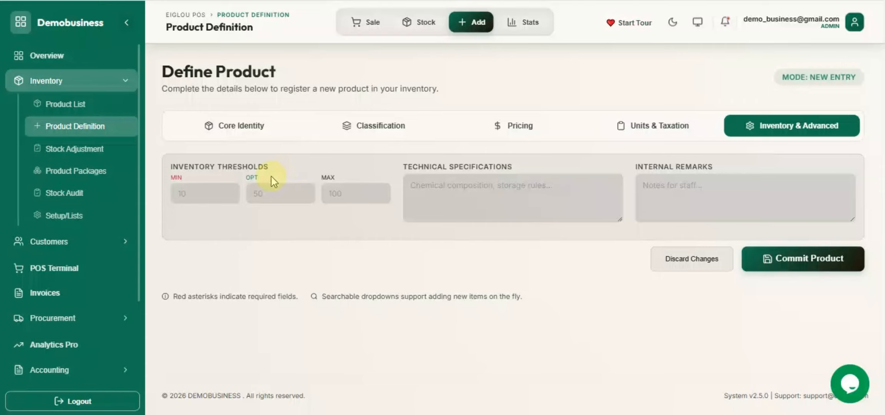
left_click(217, 198)
type("1")
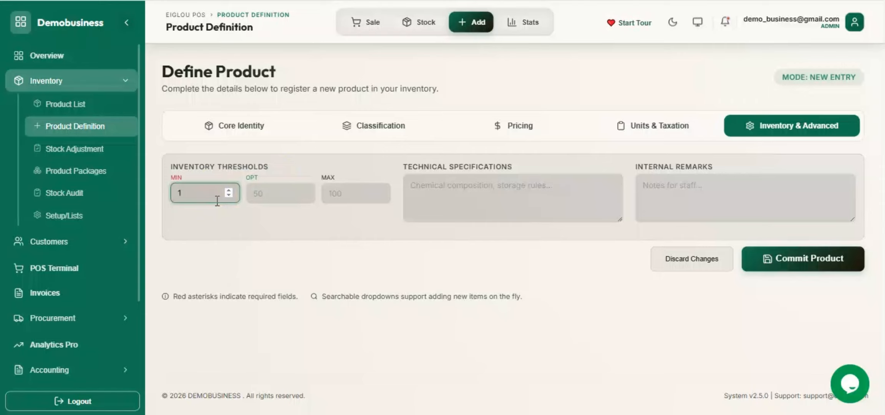
type("0")
left_click(217, 201)
left_click(276, 195)
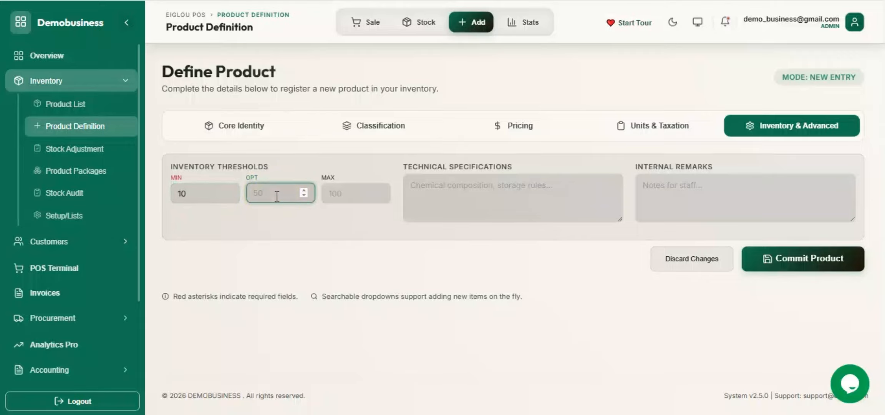
type("50")
left_click(341, 196)
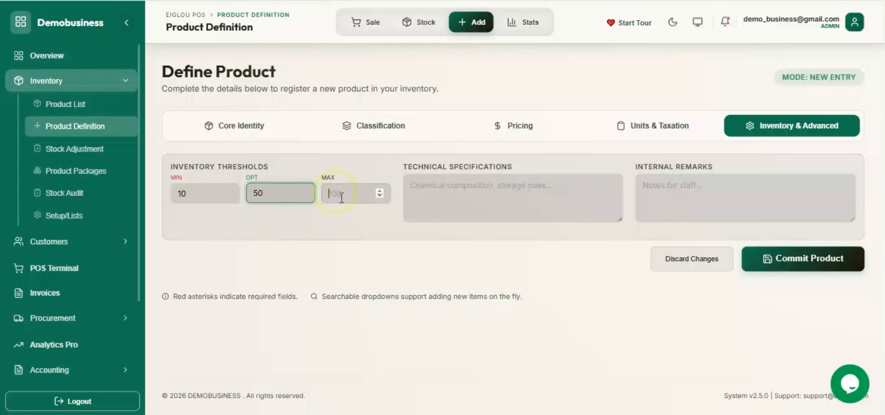
type("100")
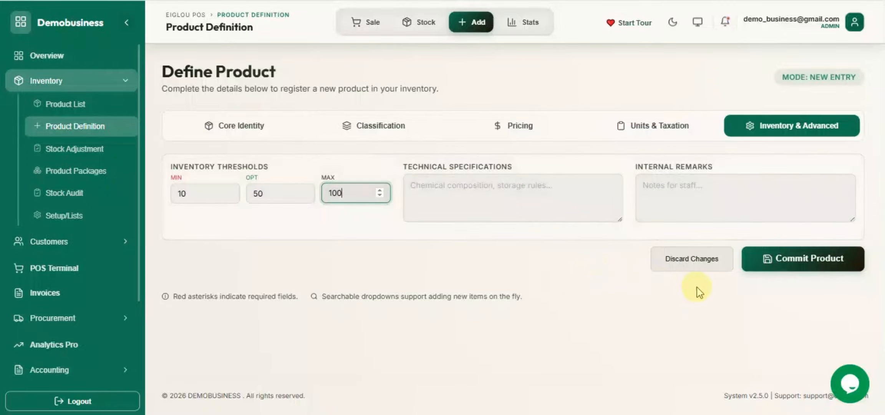
left_click(762, 271)
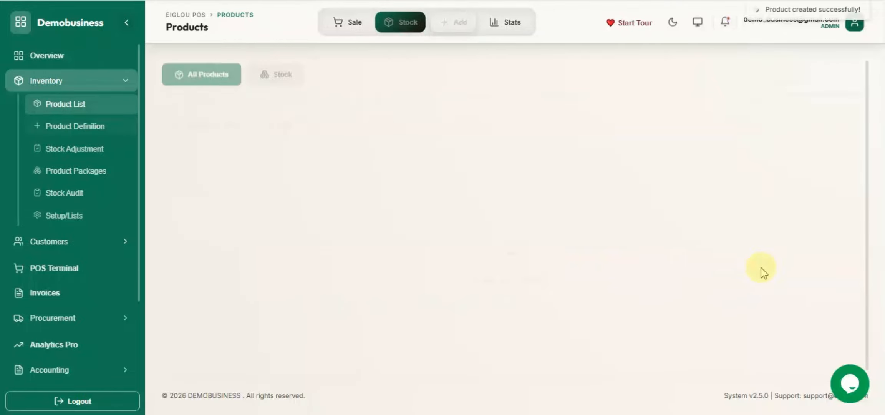